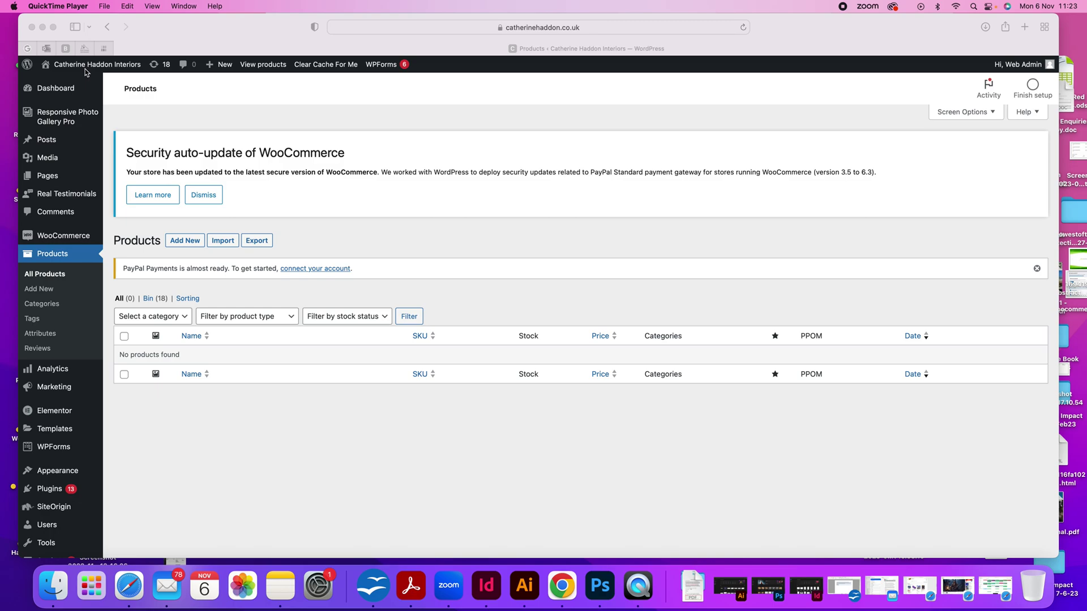
Start adding a new WooCommerce product and place the cursor in its product description.
left_click(183, 38)
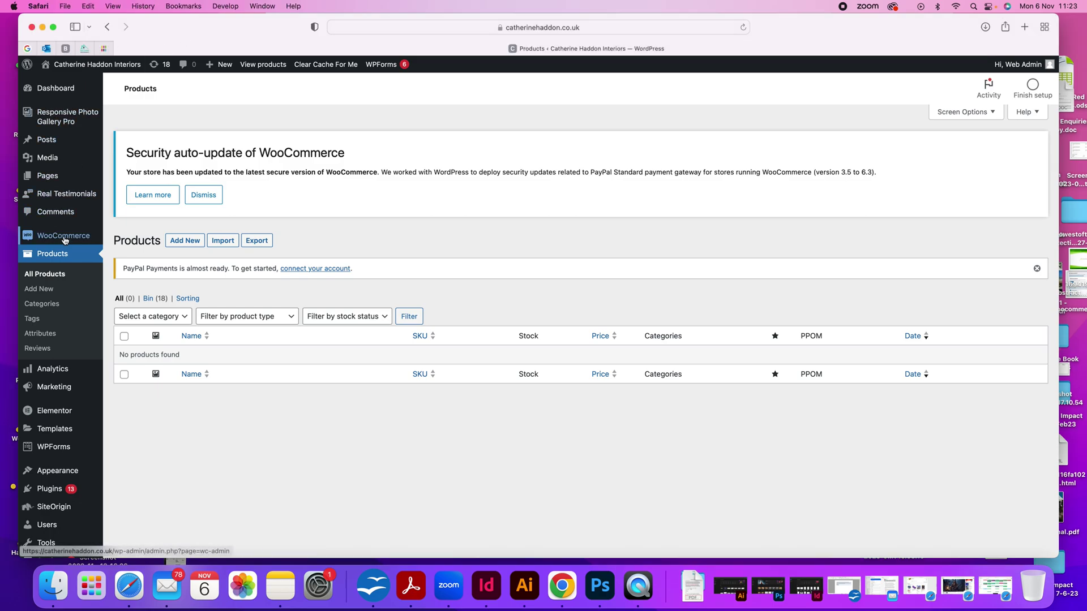
mouse_move(64, 240)
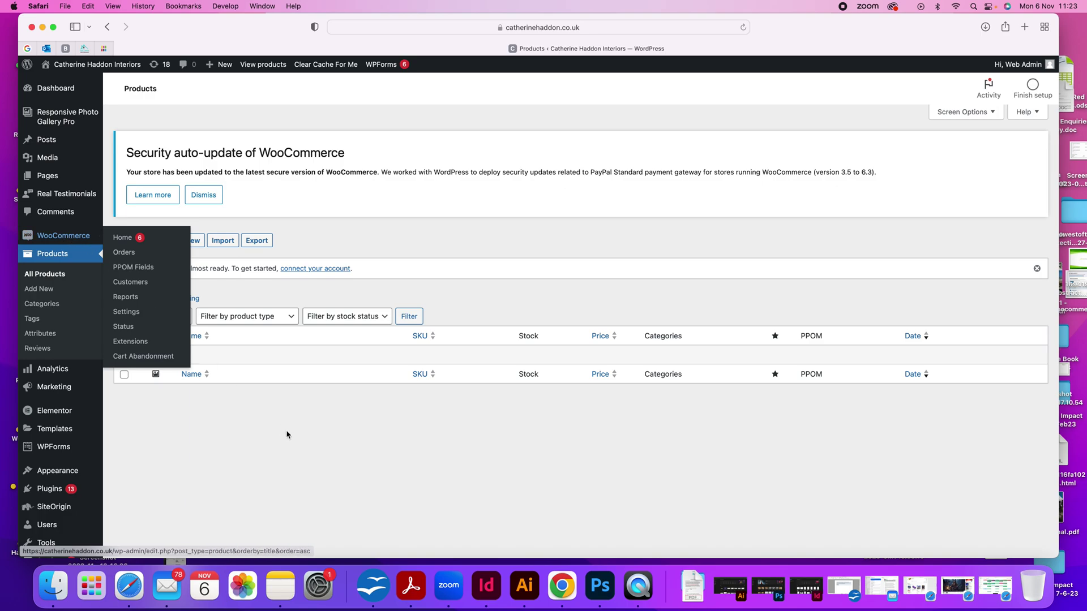
left_click(49, 260)
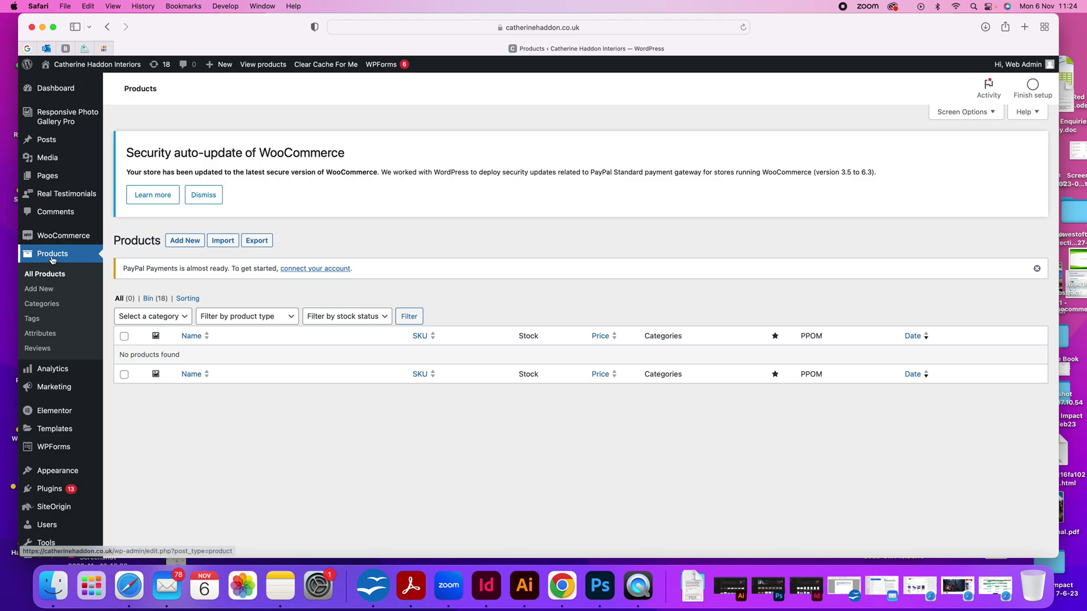
left_click(172, 244)
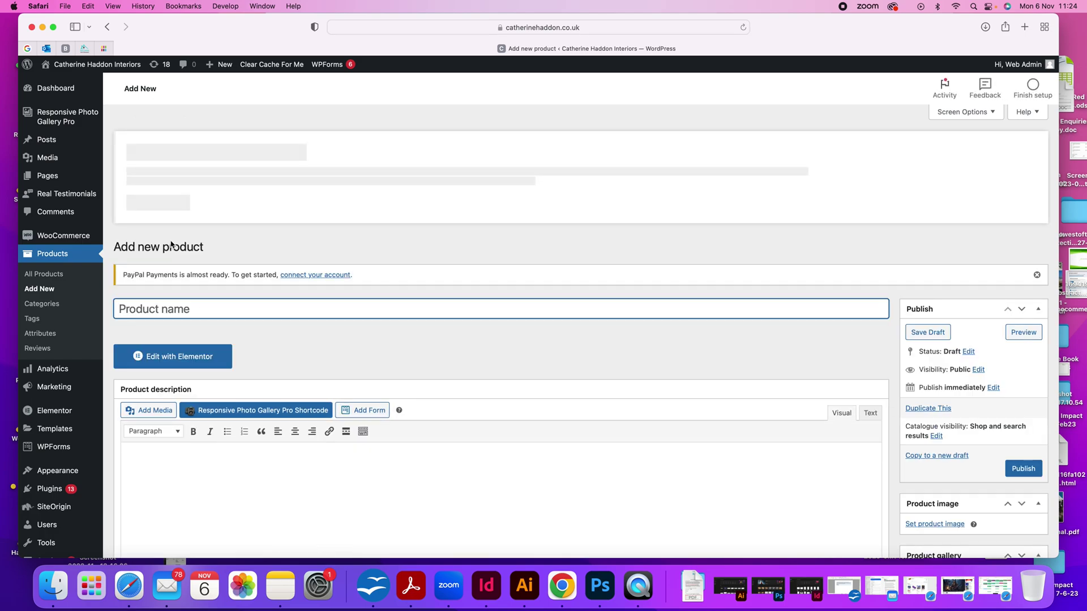
scroll(170, 247, "down", 2)
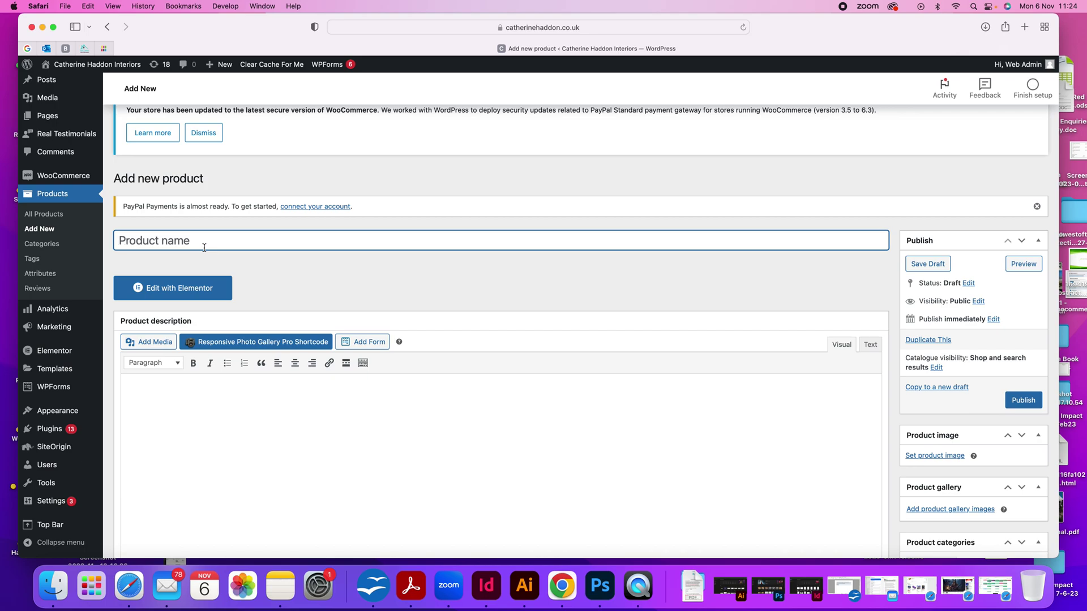
scroll(204, 265, "down", 3)
left_click(227, 324)
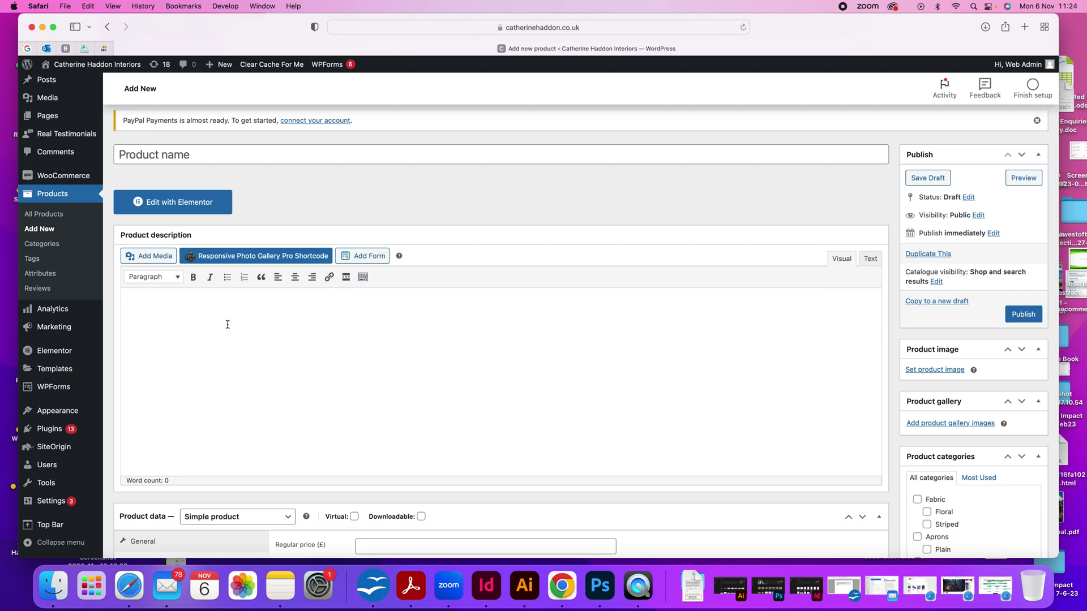
Set the new product's regular price to £20 in its general product data.
scroll(228, 325, "down", 5)
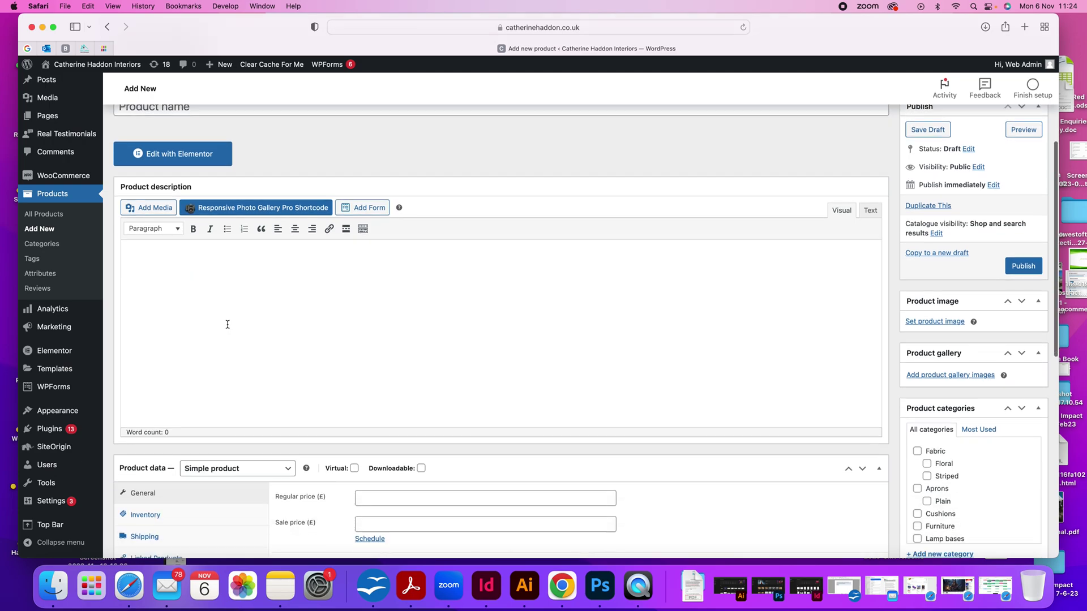
scroll(228, 325, "down", 2)
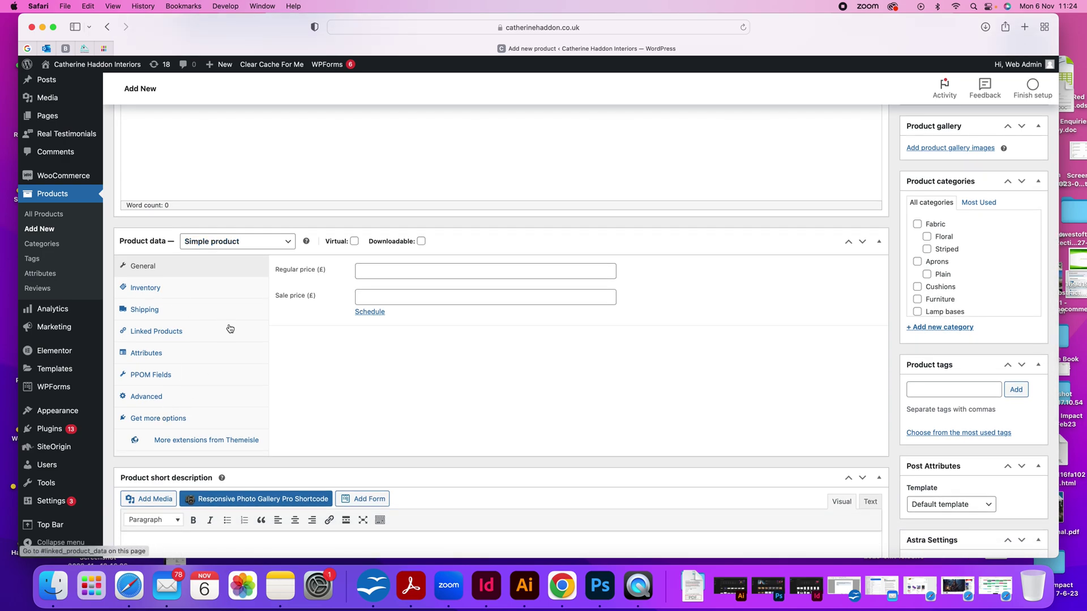
left_click(398, 269)
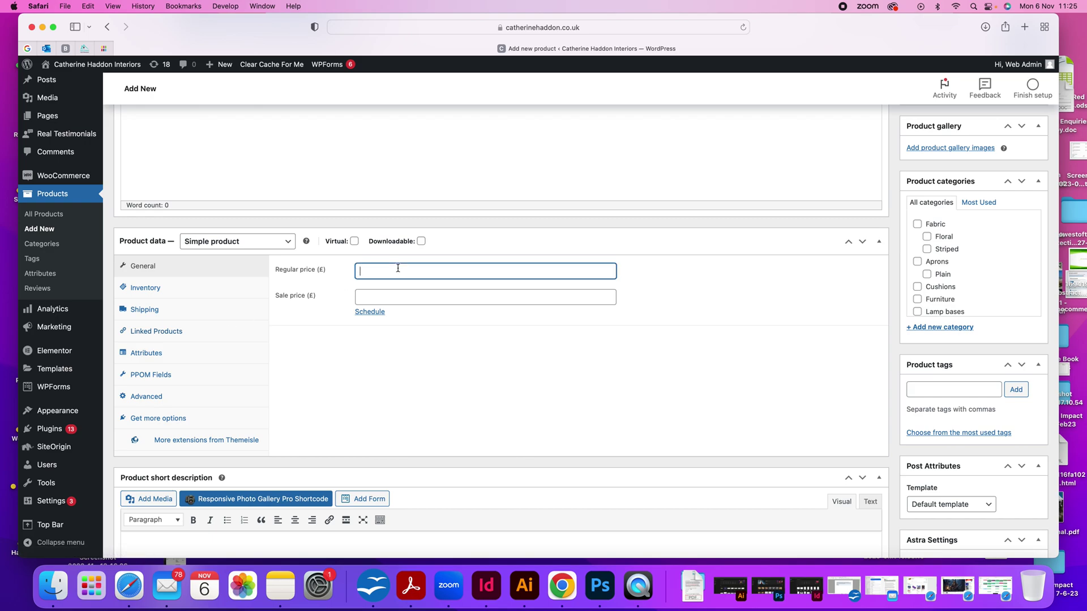
type("20")
Assign the new product to the Cushions category.
scroll(947, 249, "down", 3)
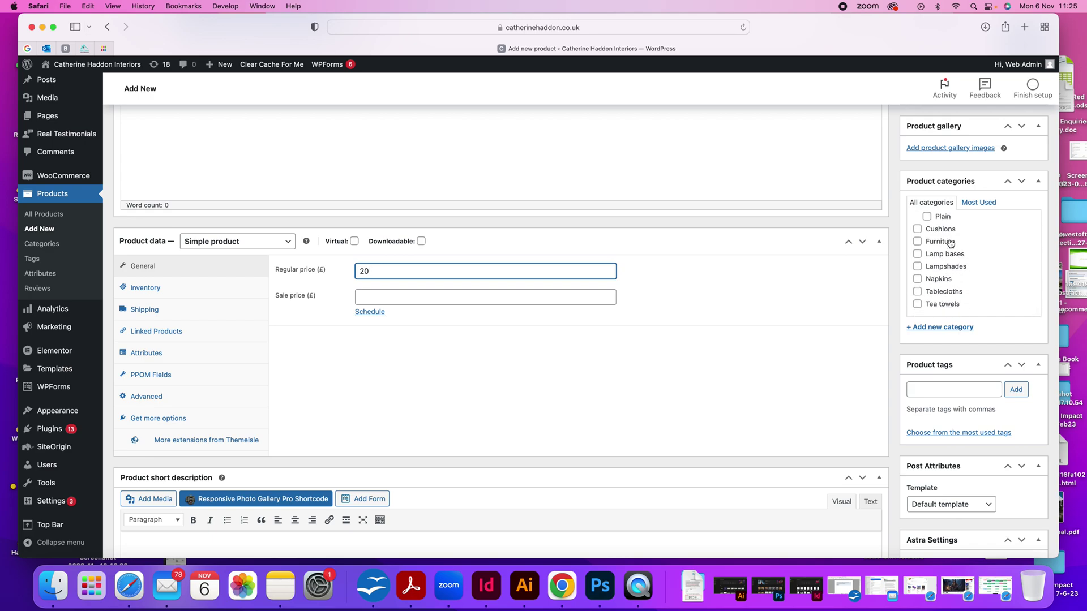
scroll(935, 330, "up", 1)
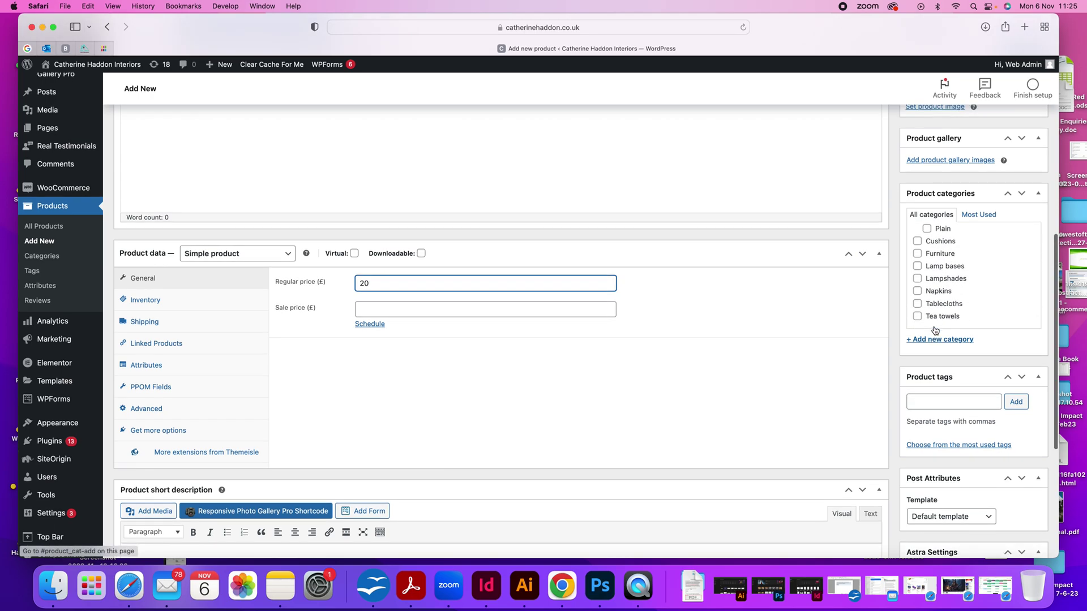
scroll(937, 268, "up", 1)
scroll(940, 266, "up", 3)
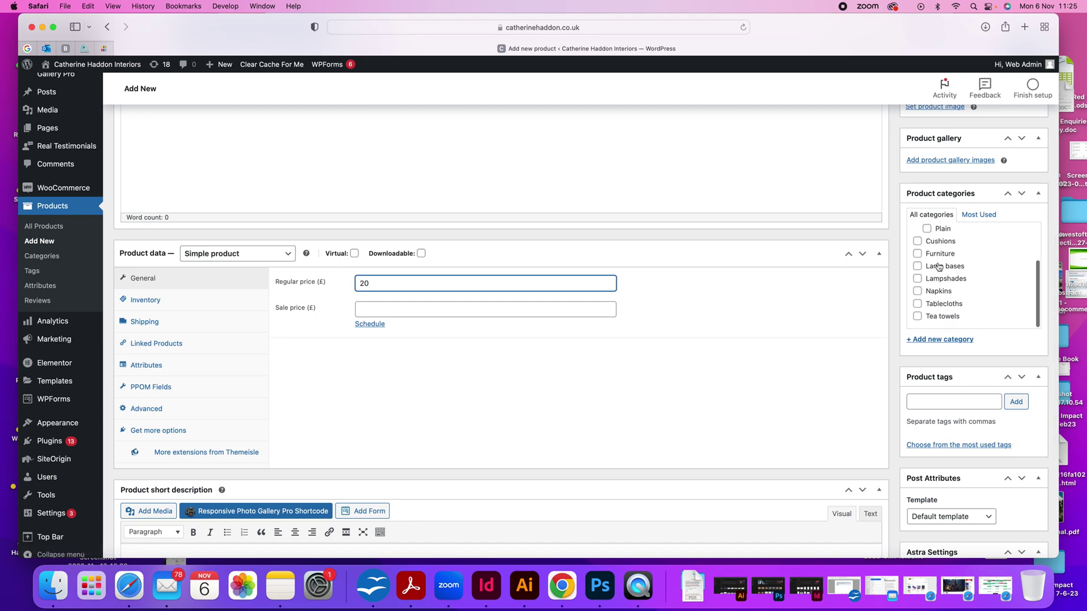
scroll(951, 272, "down", 3)
left_click(917, 241)
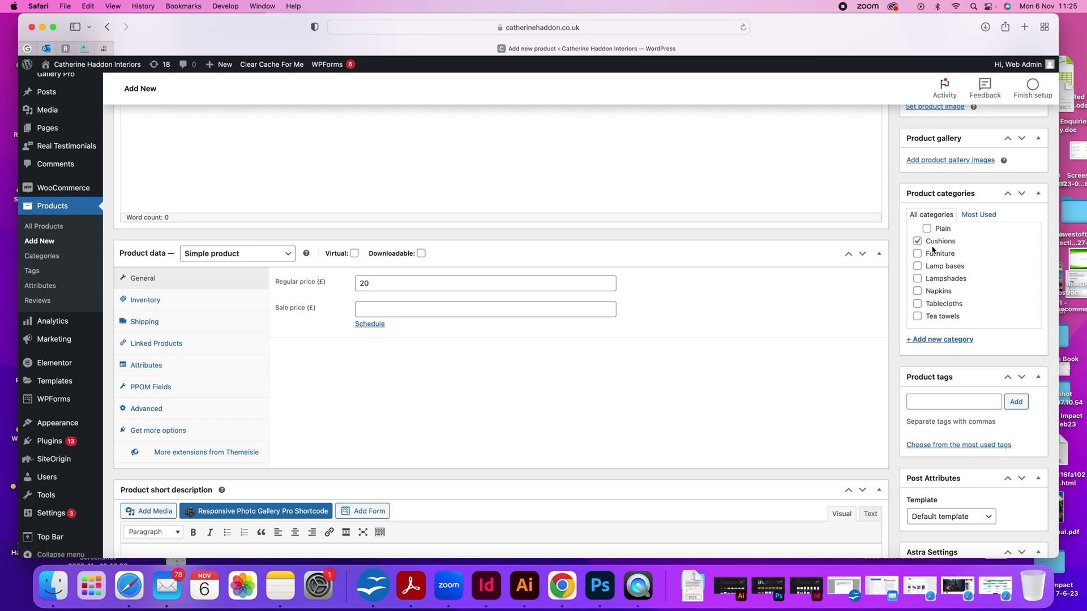
Enable stock quantity tracking in the new product's inventory data.
left_click(182, 305)
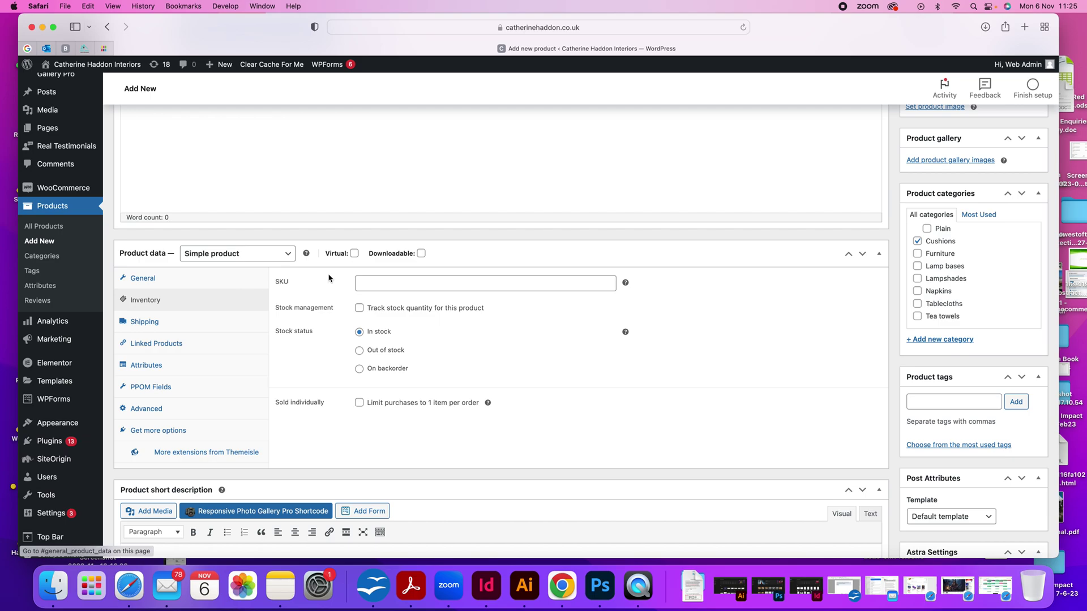
left_click(408, 287)
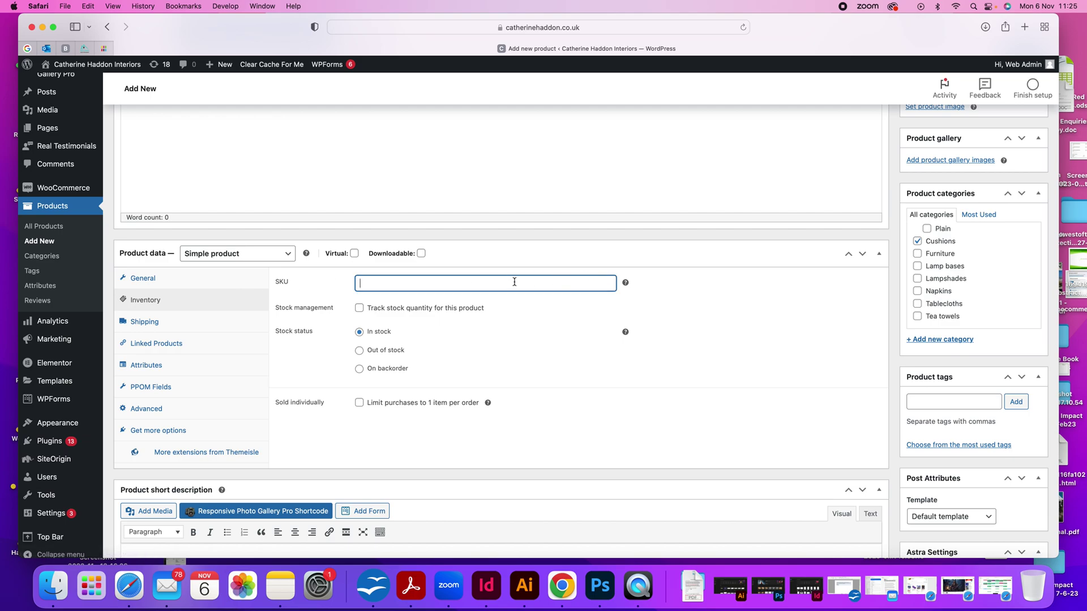
left_click(360, 309)
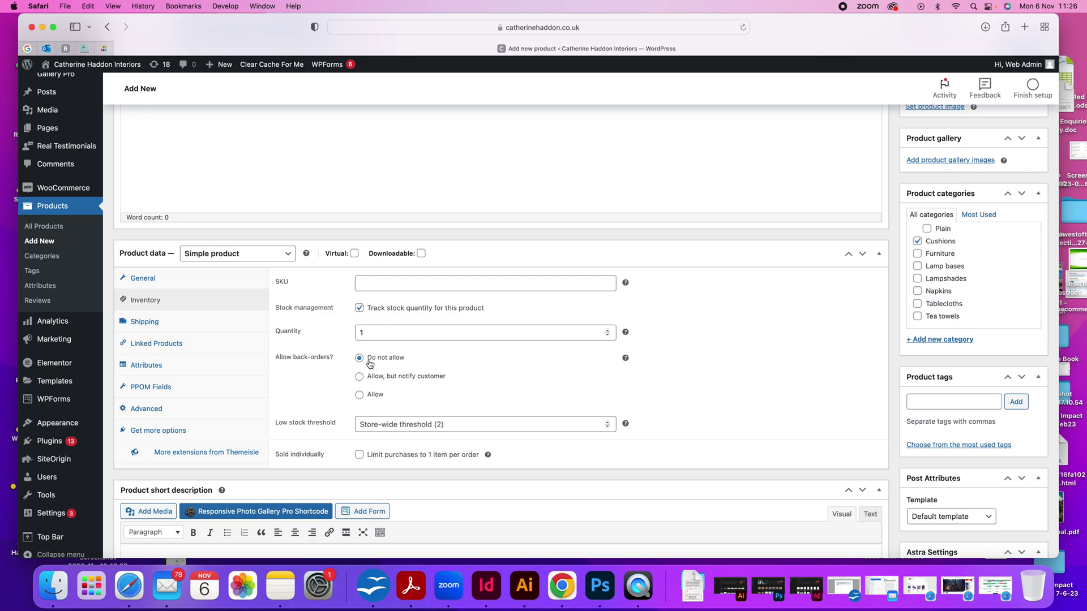
Examine the product's shipping data, including the weight, length, width and height fields.
left_click(177, 329)
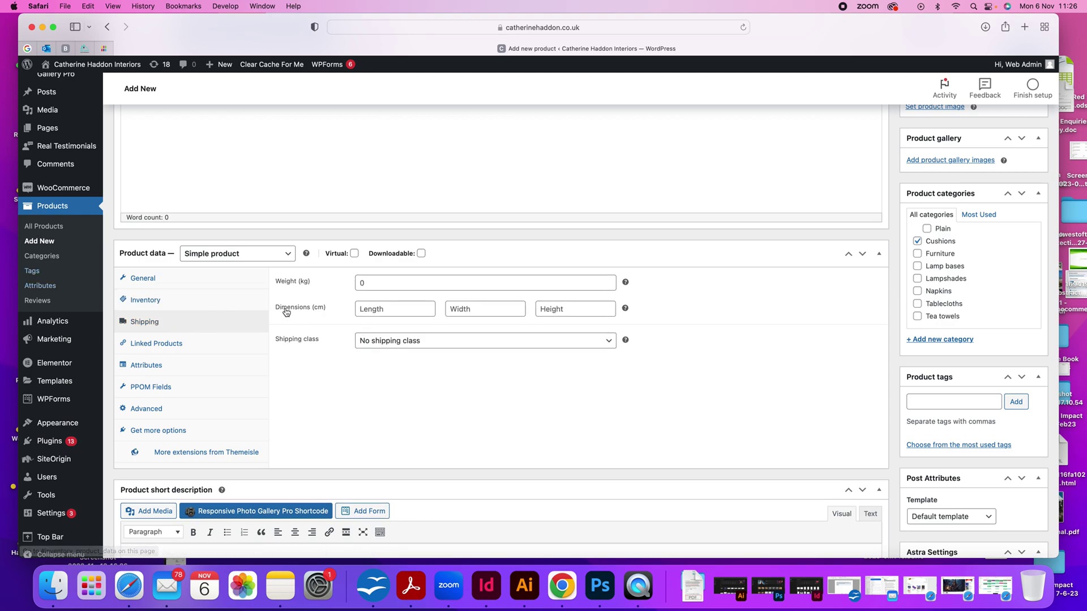
left_click(378, 286)
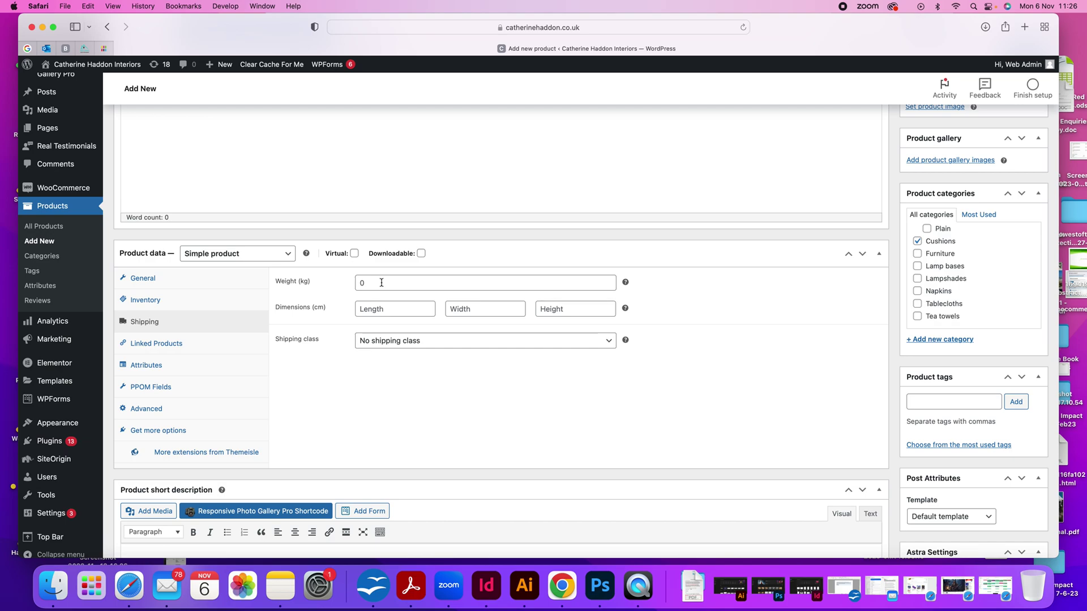
left_click(420, 309)
left_click(482, 309)
left_click(581, 313)
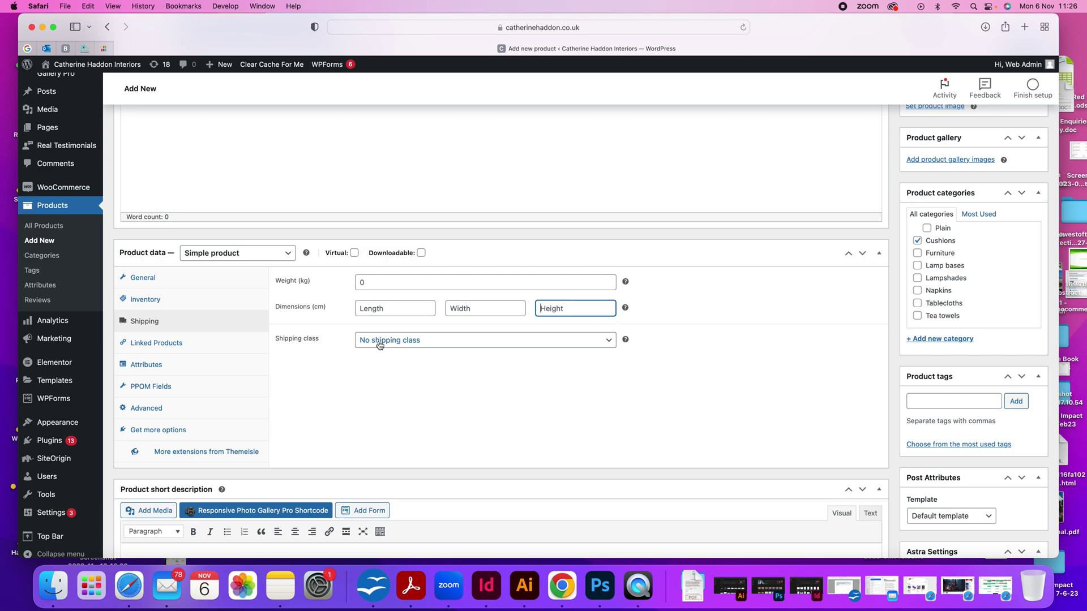
Look over the short description editor and the rest of the new product form, from product name to product data.
scroll(379, 346, "down", 5)
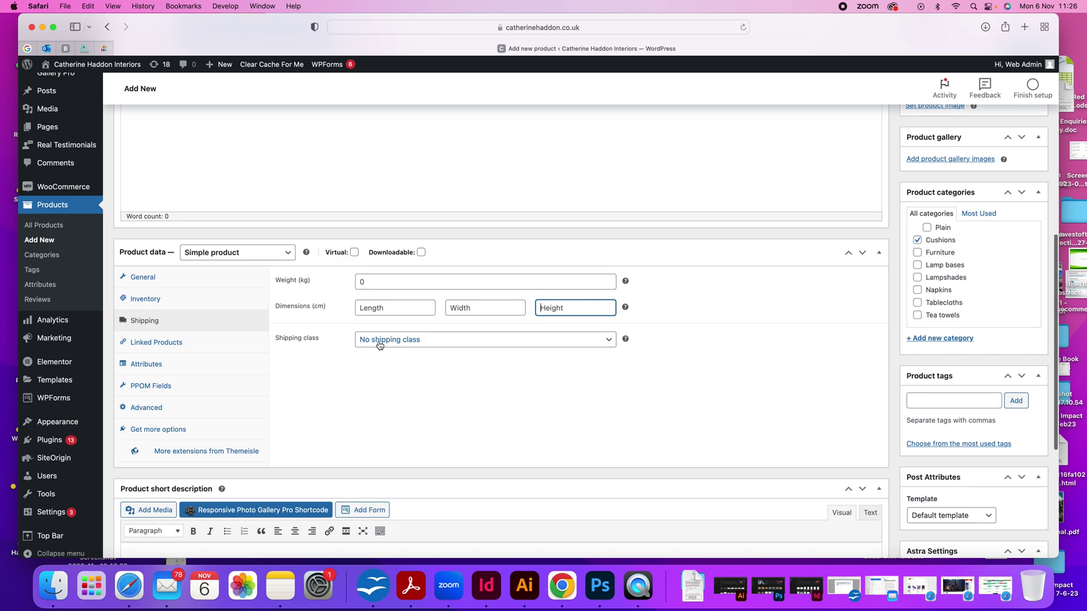
scroll(380, 345, "down", 3)
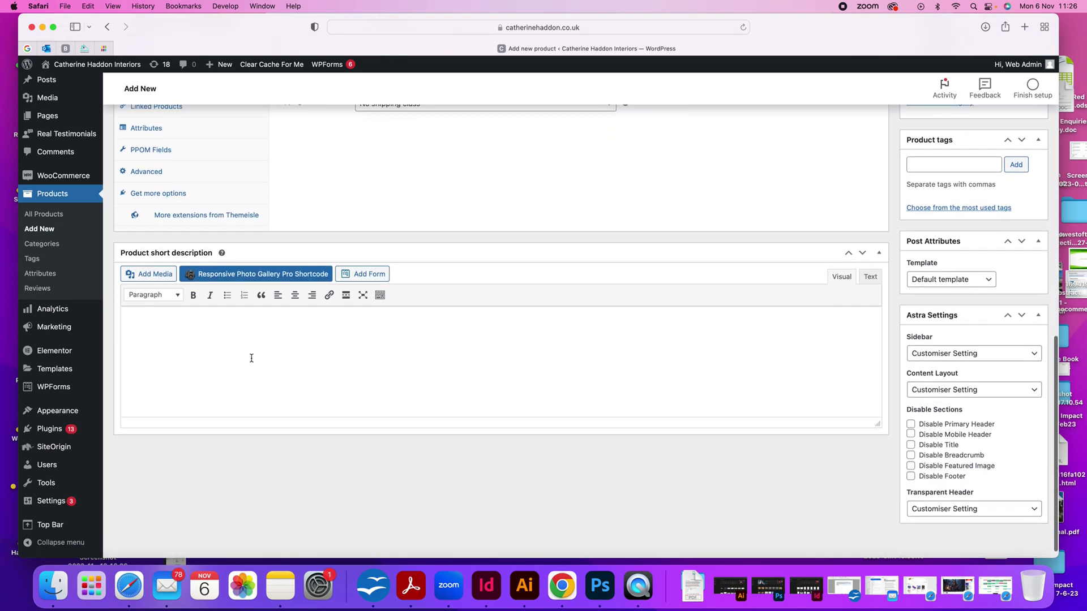
left_click(252, 354)
scroll(253, 353, "up", 2)
scroll(254, 354, "up", 15)
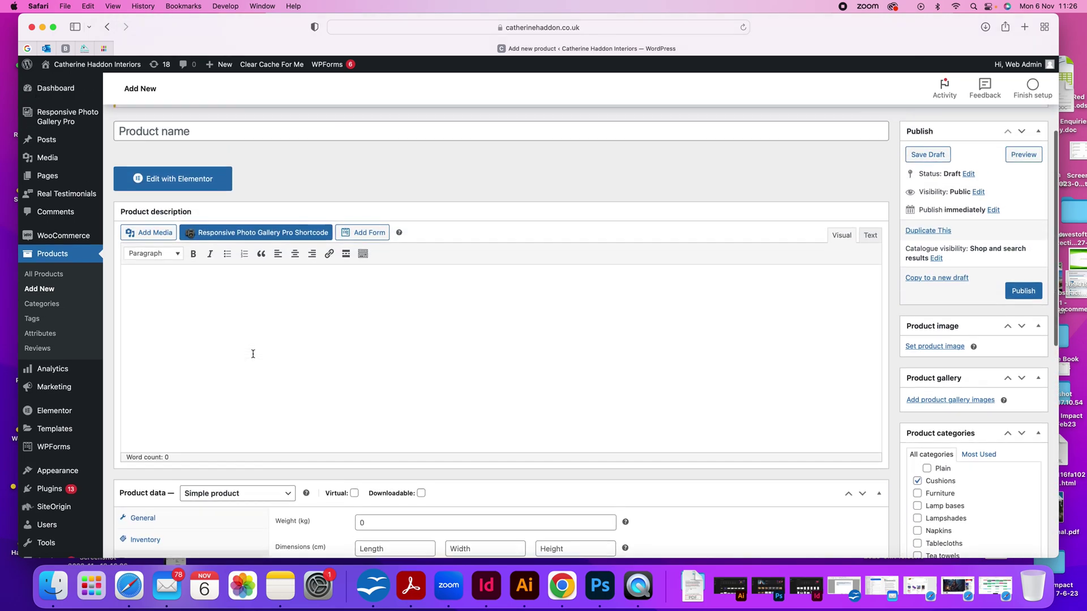
scroll(252, 355, "down", 5)
scroll(253, 357, "down", 10)
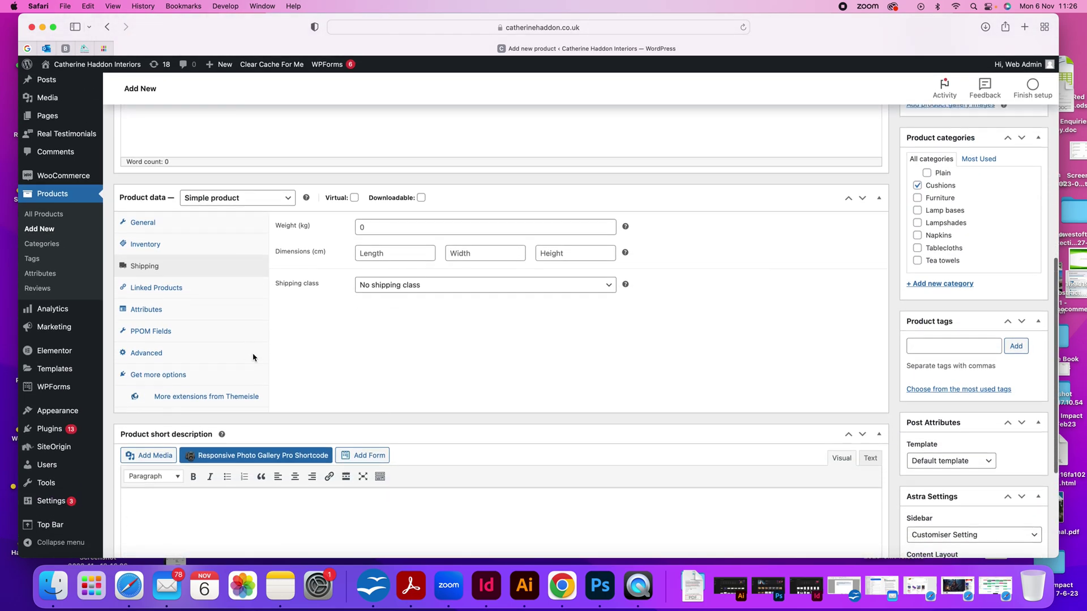
scroll(253, 354, "up", 10)
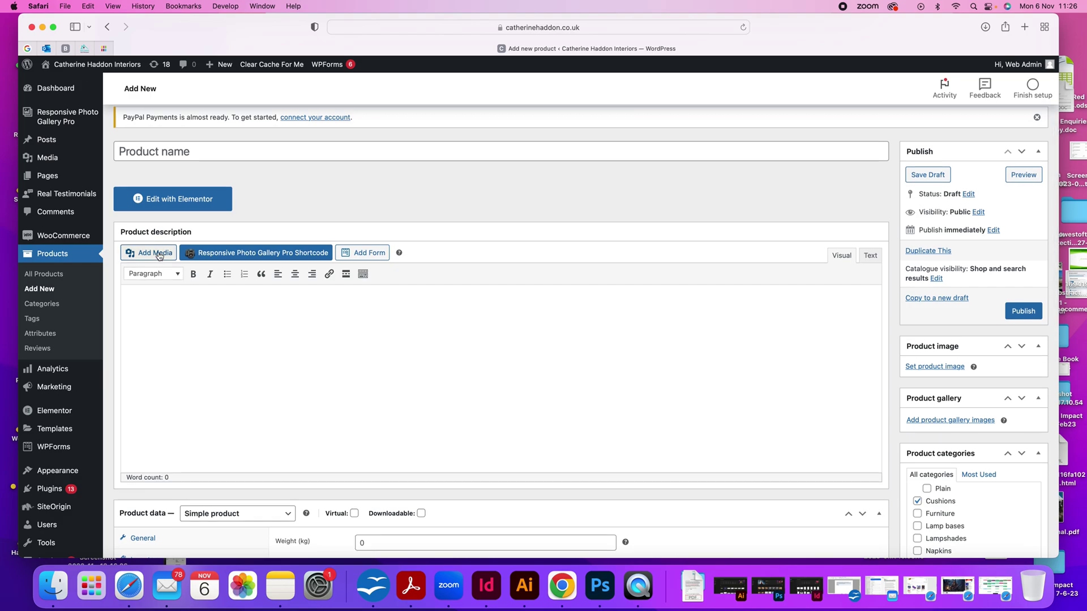
View the media upload dialog for the product description, close it without adding a file, and return to the short description.
left_click(158, 254)
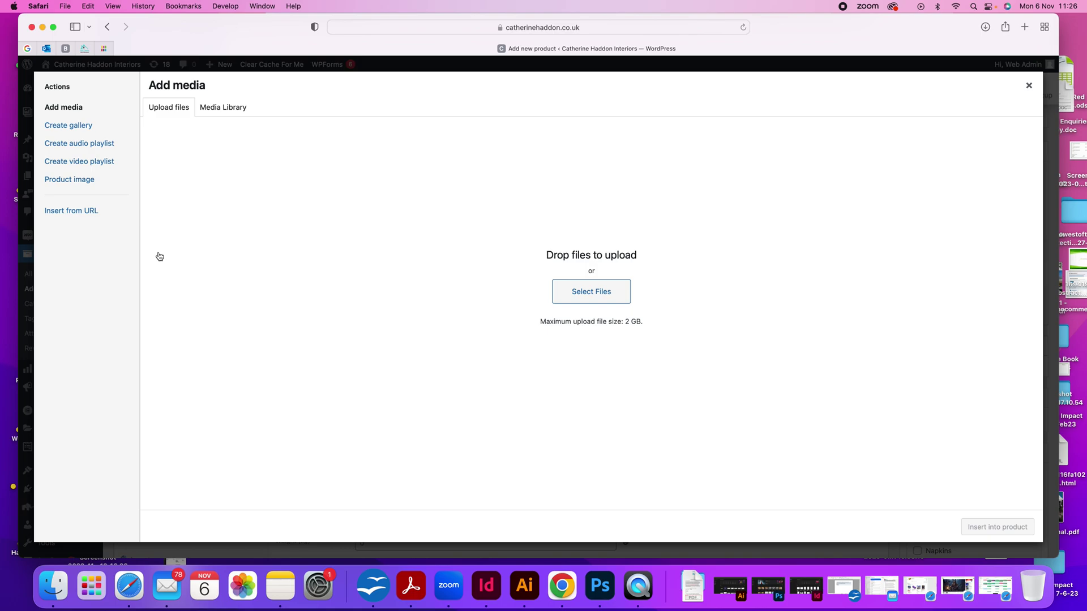
left_click(1028, 85)
scroll(331, 252, "down", 4)
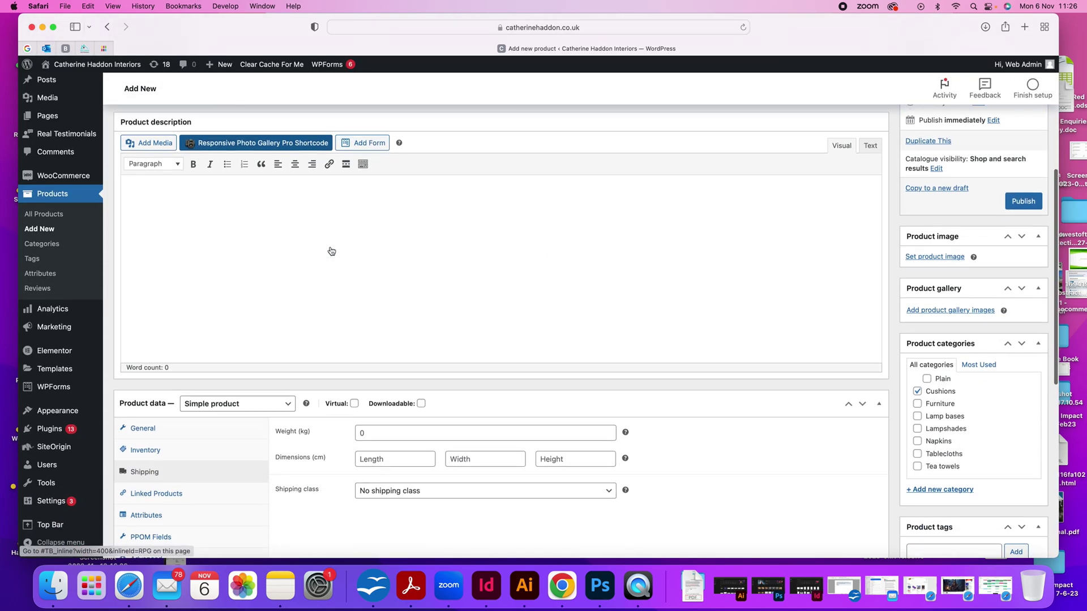
scroll(331, 252, "down", 10)
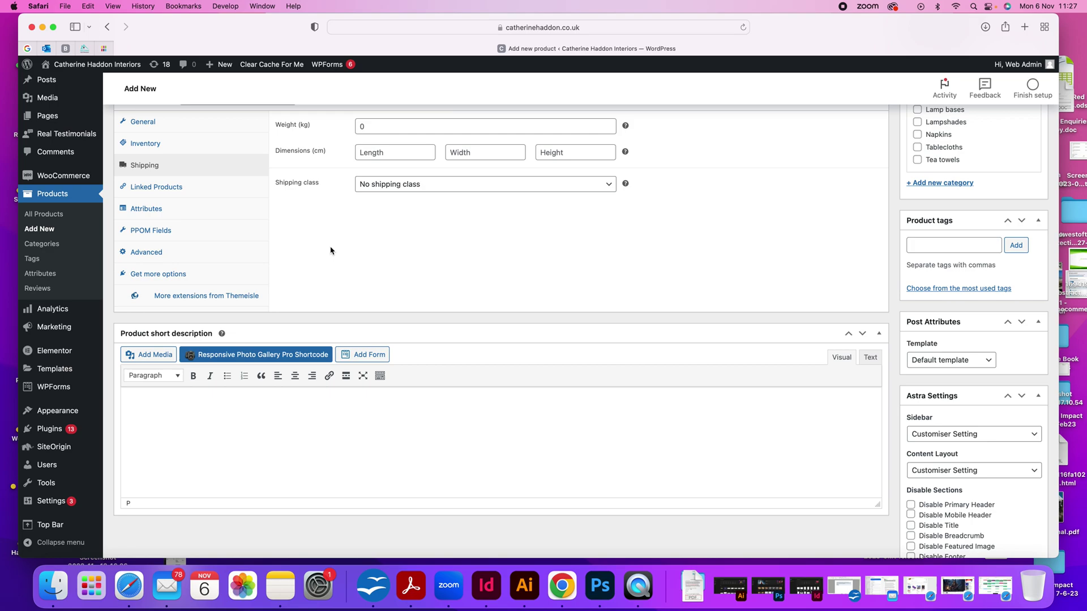
Leave the unsaved product for the list of all products and open the WooCommerce settings.
left_click(41, 215)
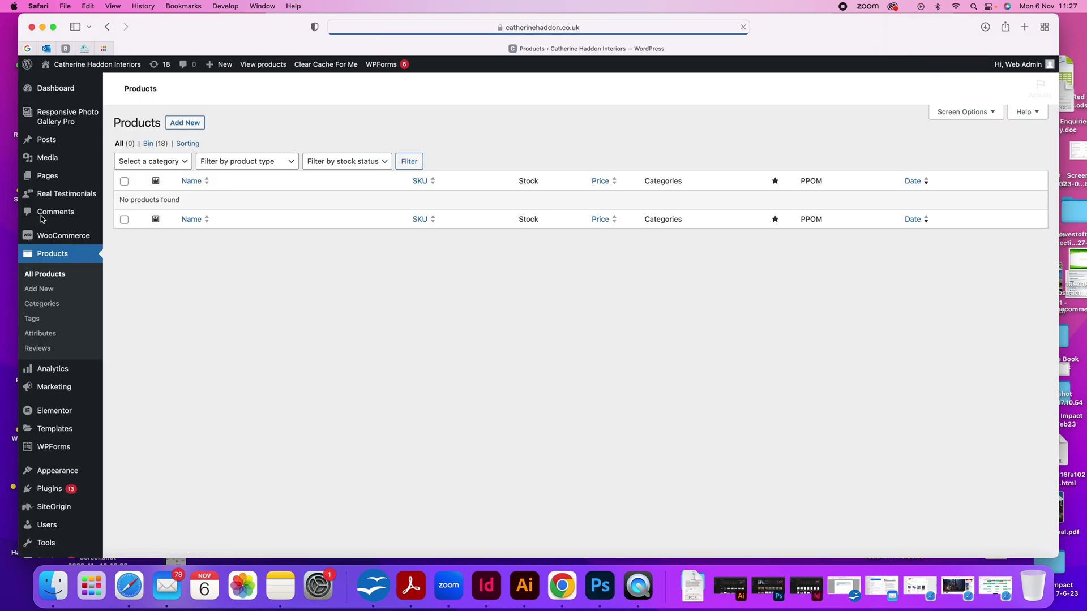
scroll(153, 396, "down", 2)
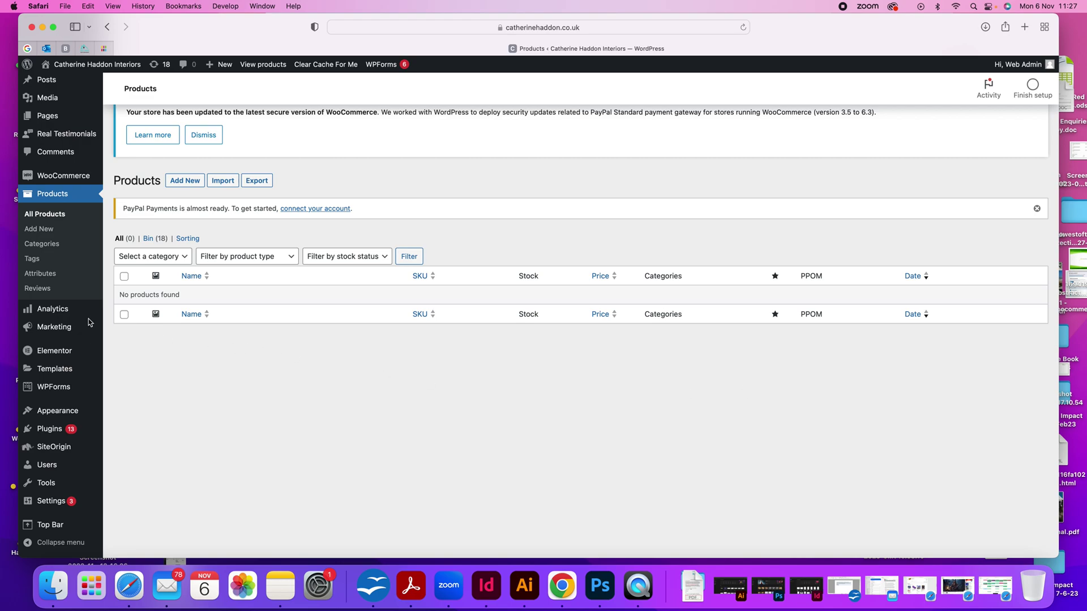
mouse_move(59, 180)
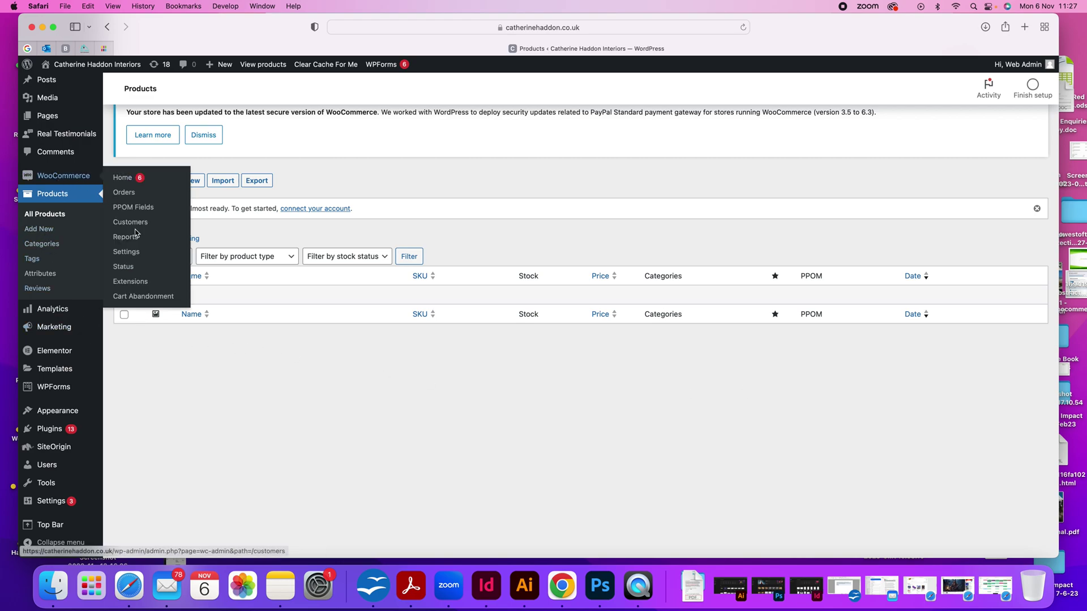
left_click(137, 252)
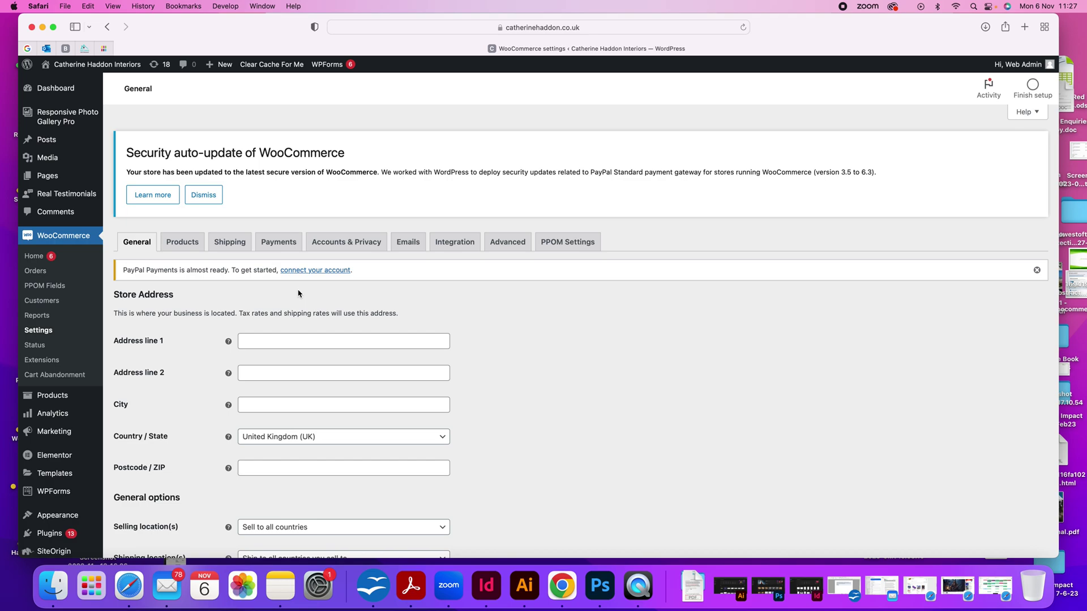
Review the store address, selling and shipping locations, tax, coupon and currency options in the general settings.
scroll(299, 293, "down", 5)
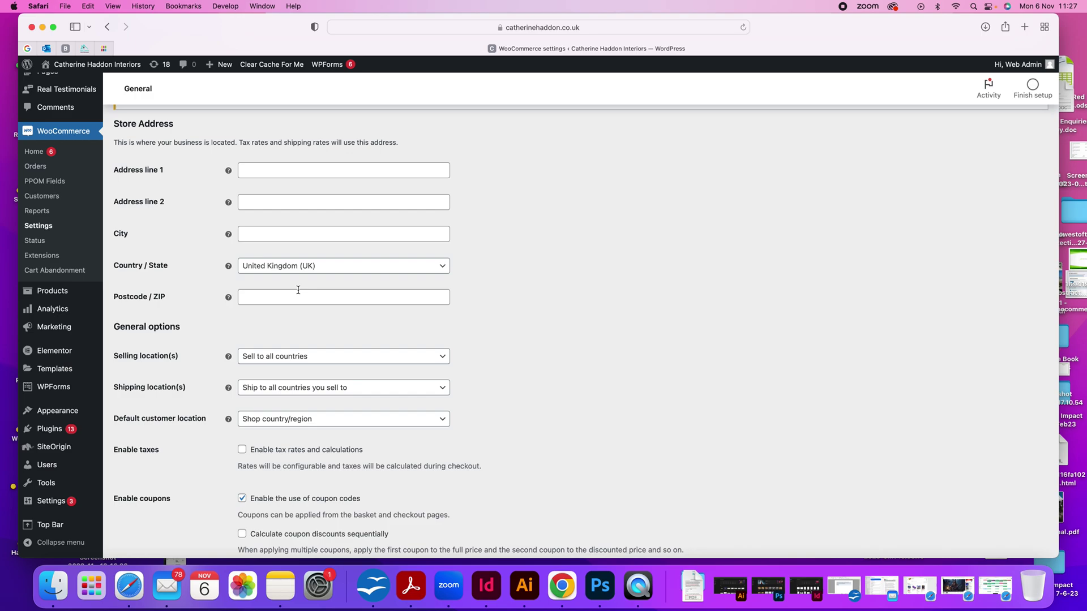
scroll(299, 290, "down", 8)
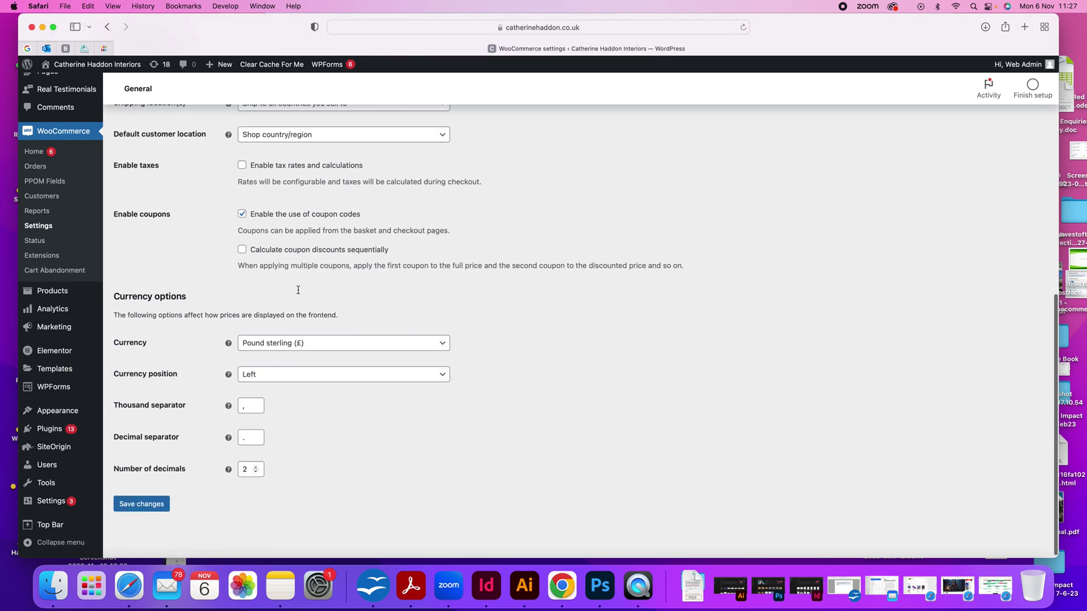
scroll(299, 294, "up", 10)
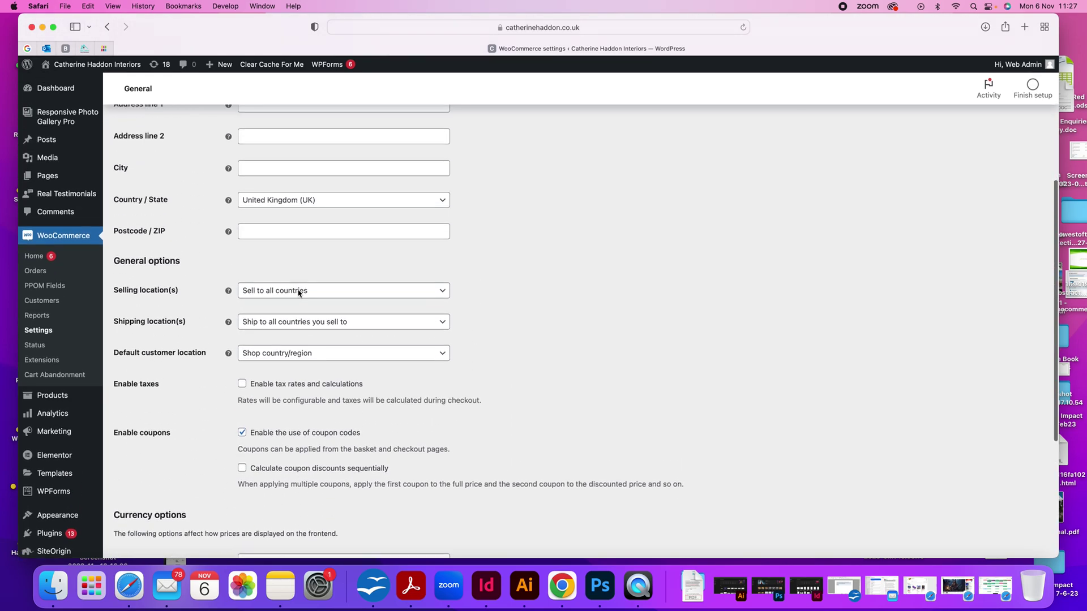
scroll(299, 290, "up", 3)
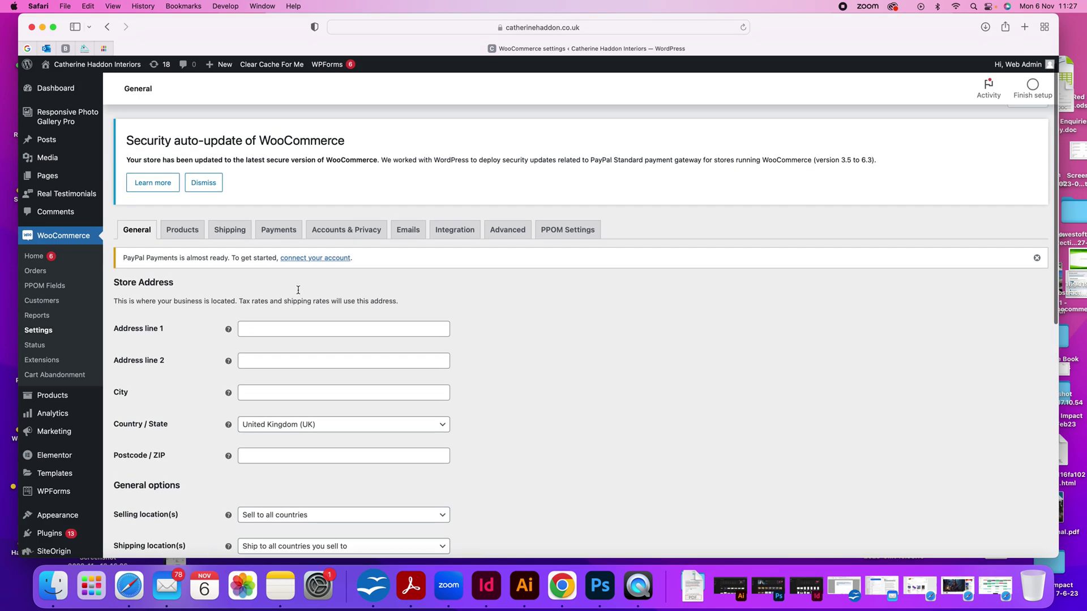
Review the shipping settings, going through the shipping zones, shipping options and shipping classes.
left_click(236, 249)
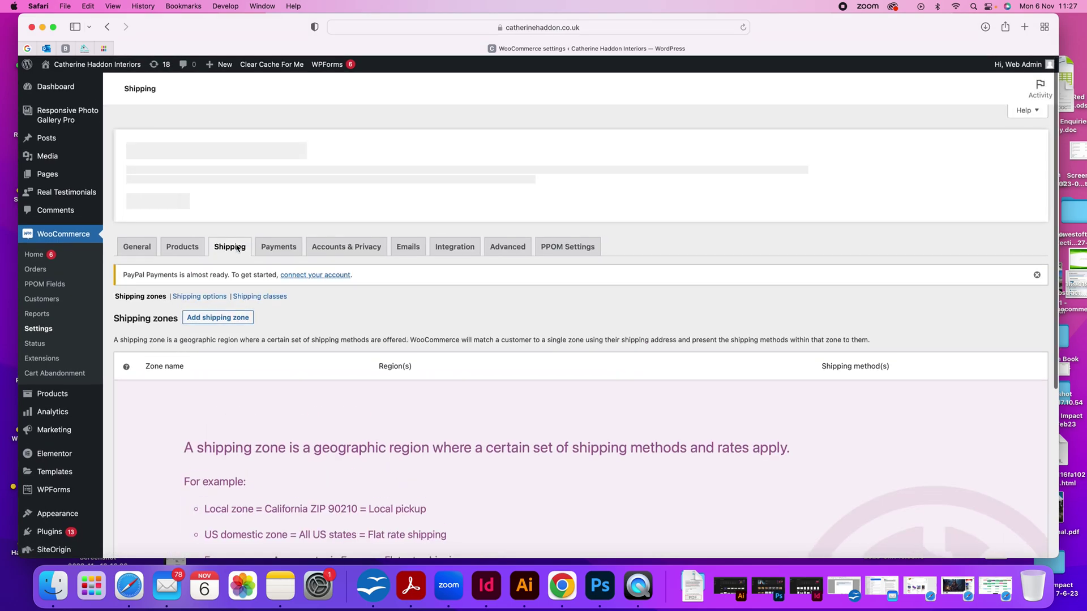
scroll(237, 249, "down", 1)
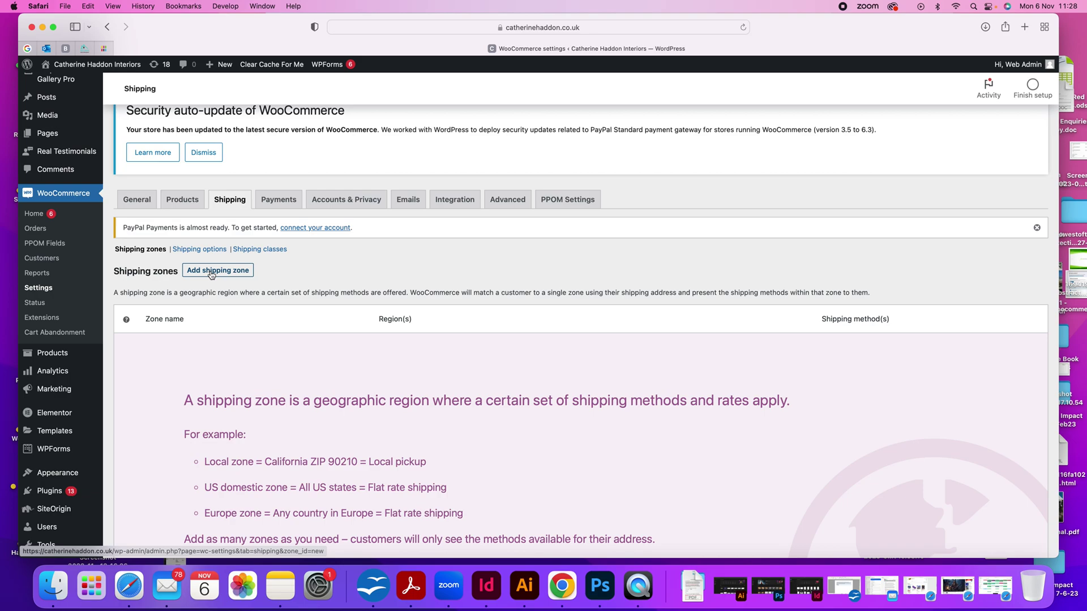
left_click(211, 250)
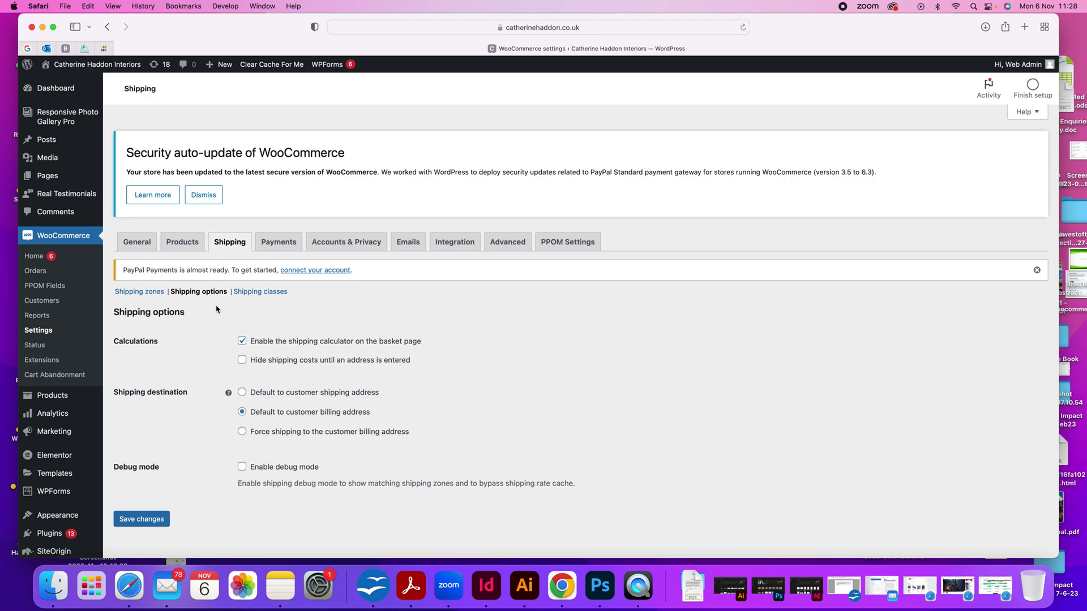
left_click(254, 298)
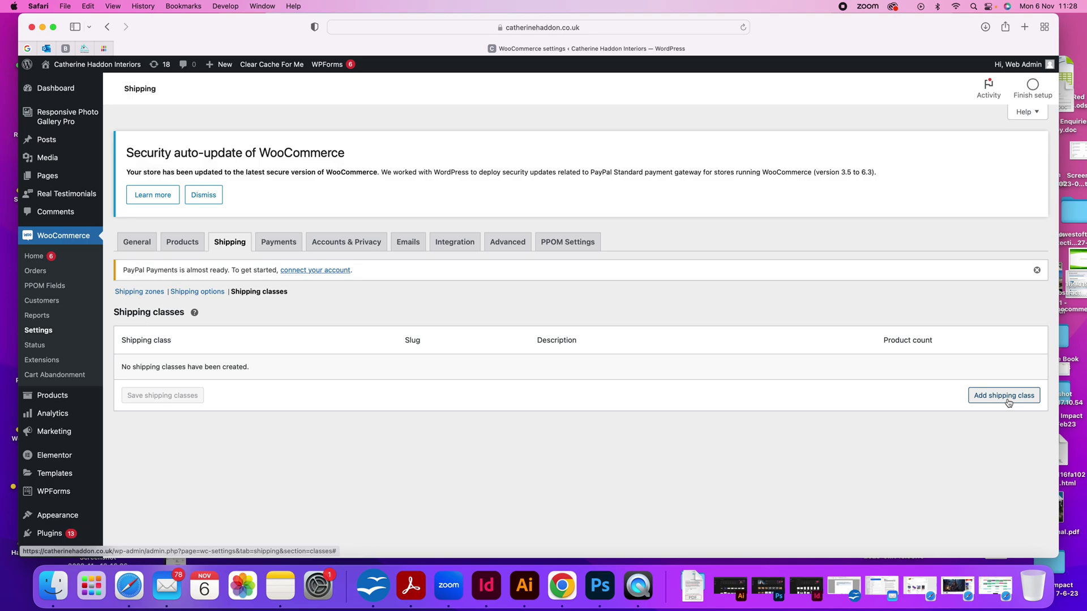
Review the available payment methods and open the PayPal account setup to examine its activation option.
left_click(262, 244)
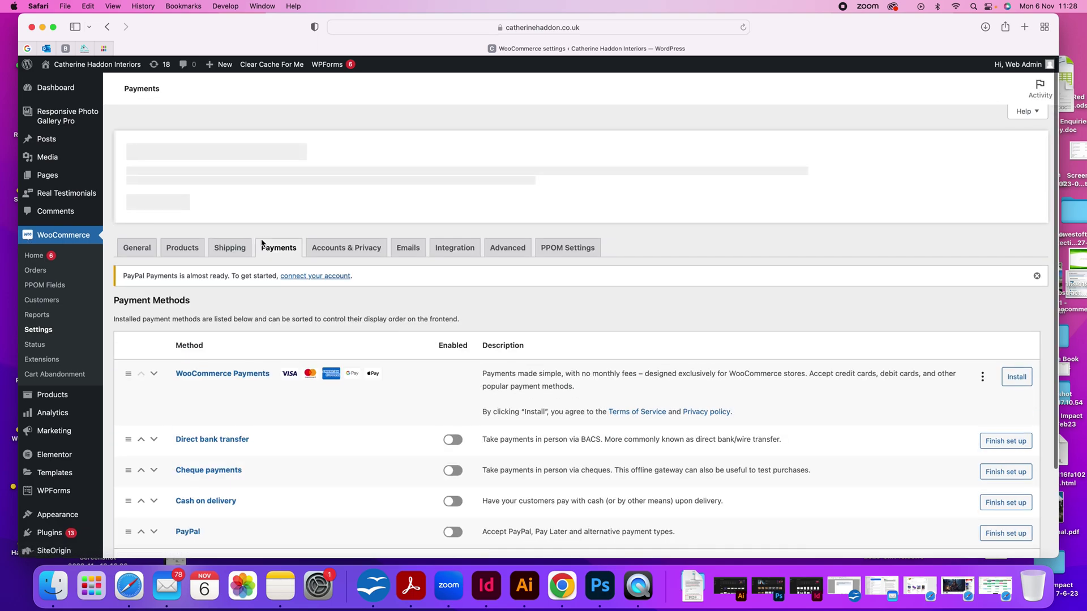
scroll(257, 249, "down", 4)
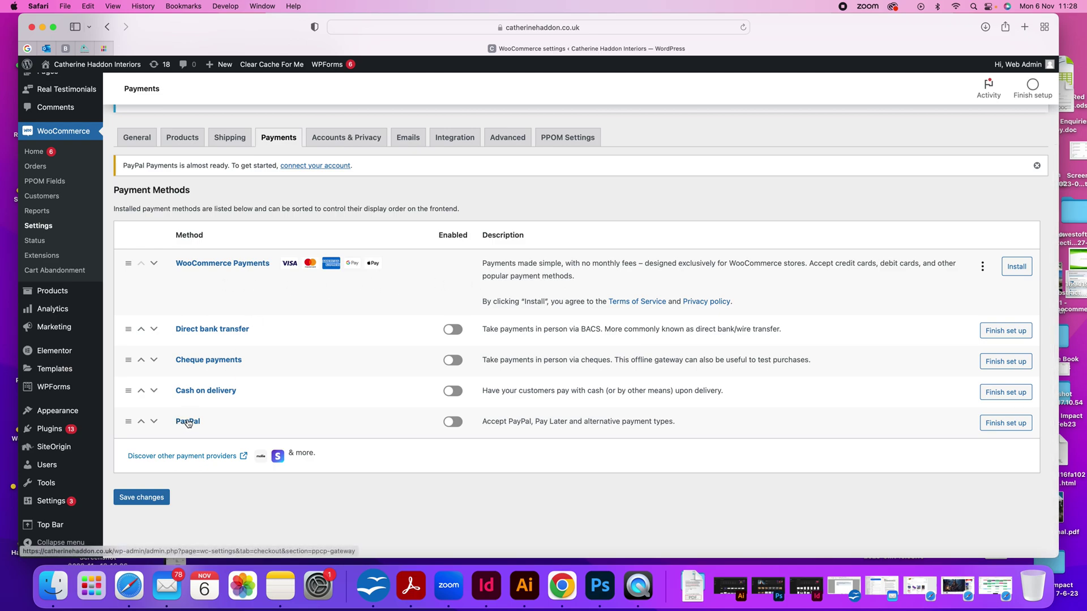
left_click(998, 428)
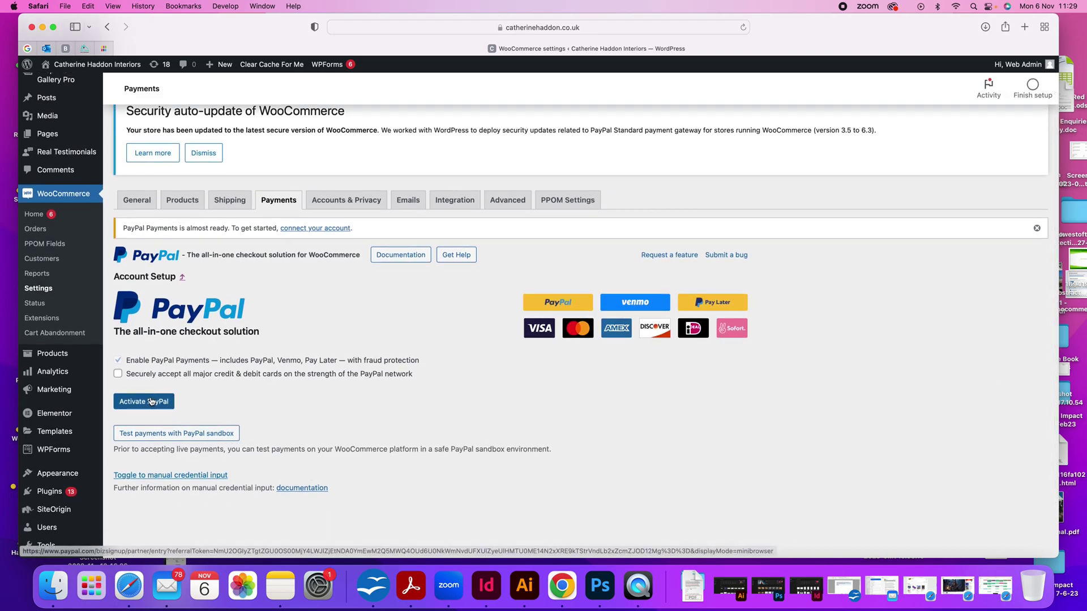
left_click(151, 401)
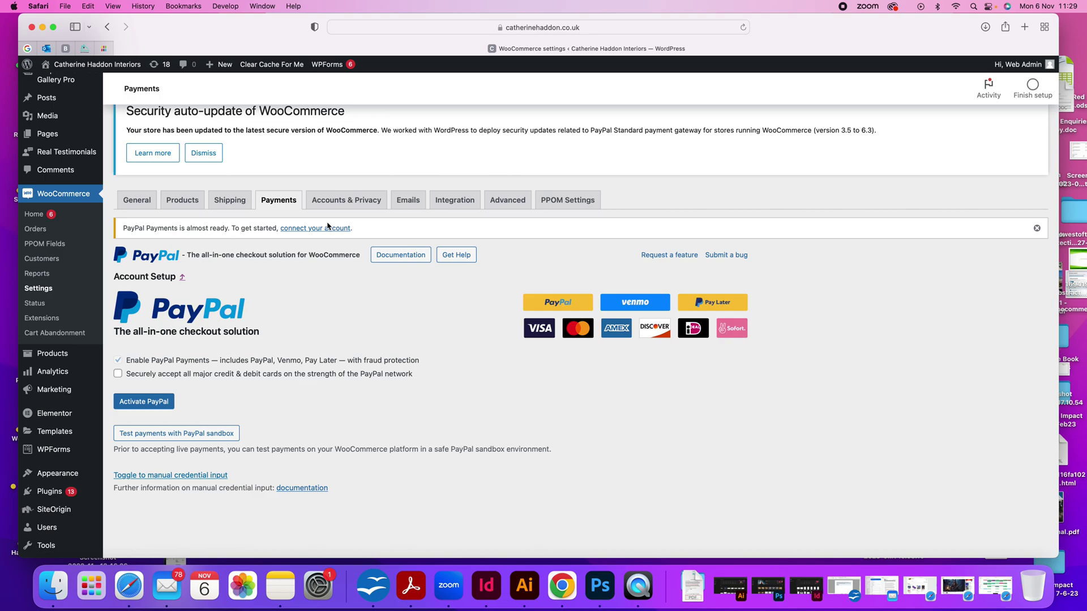
Revisit the general, shipping and payment settings in turn as a recap of the store configuration.
left_click(139, 203)
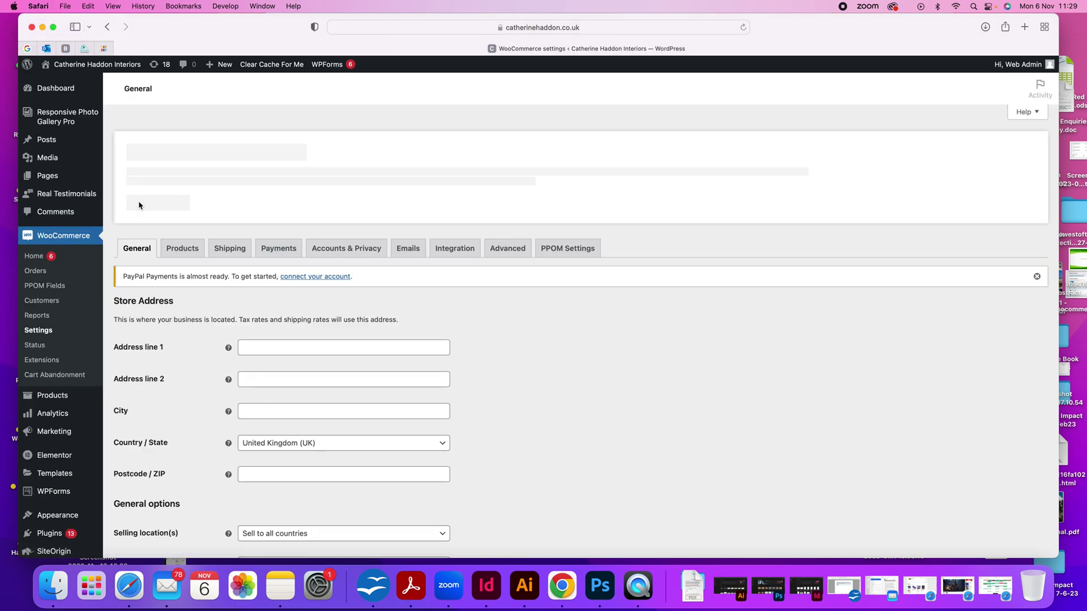
left_click(229, 249)
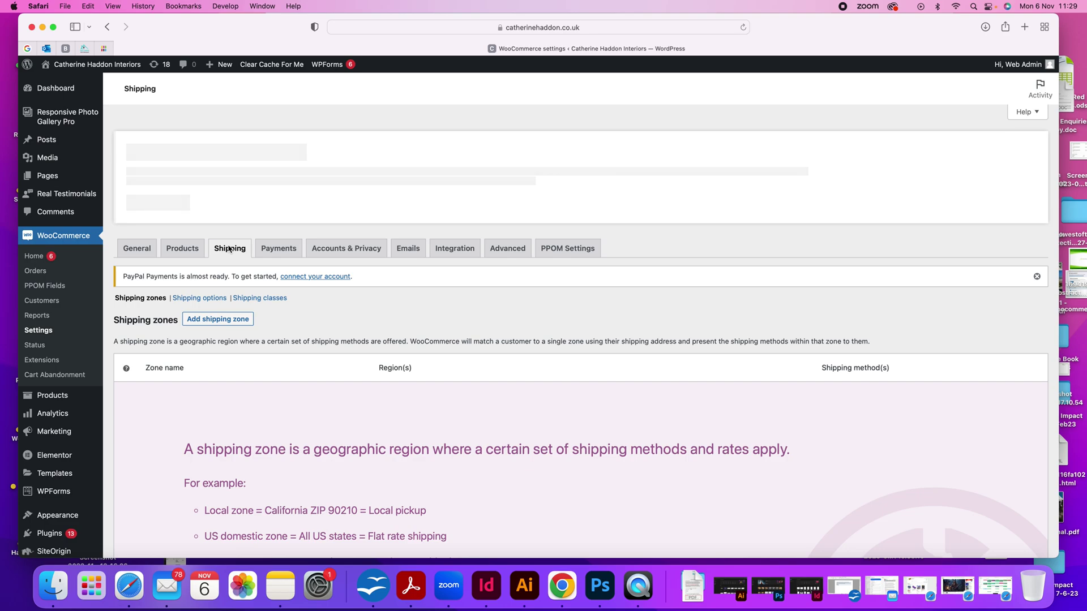
left_click(278, 243)
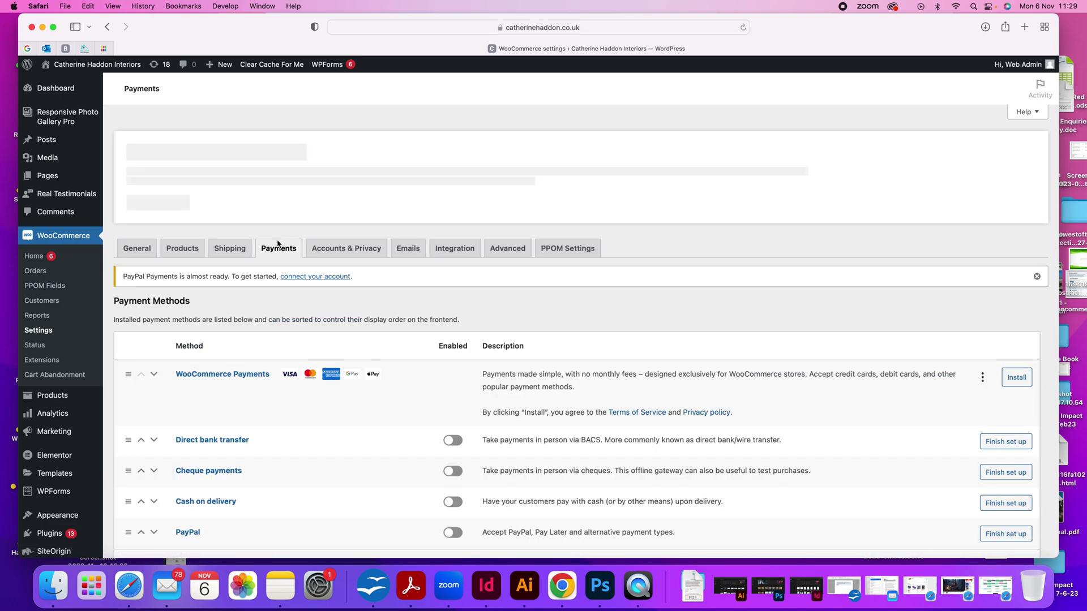